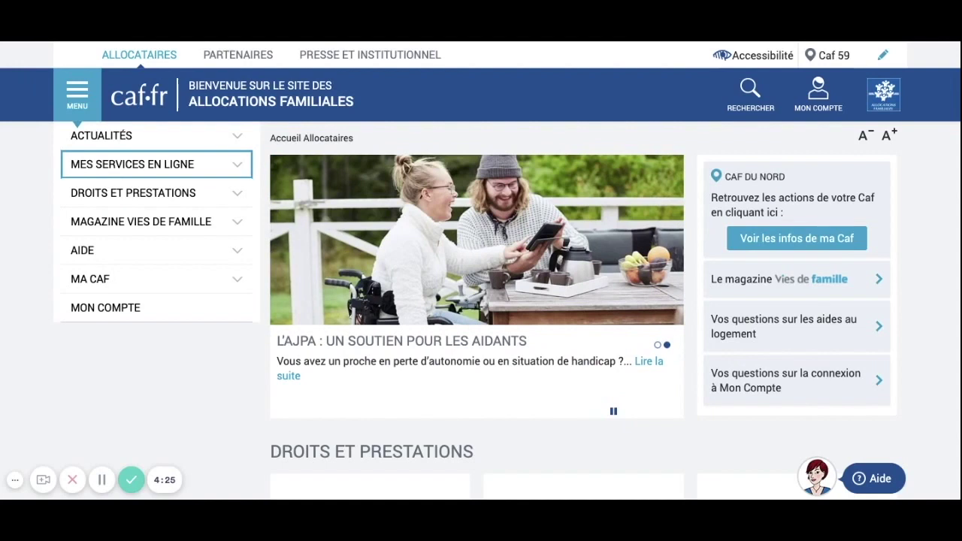
From MES SERVICES EN LIGNE, launch Faire la demande under Aide au logement.
{"action": "left_click", "coordinate": [201, 165]}
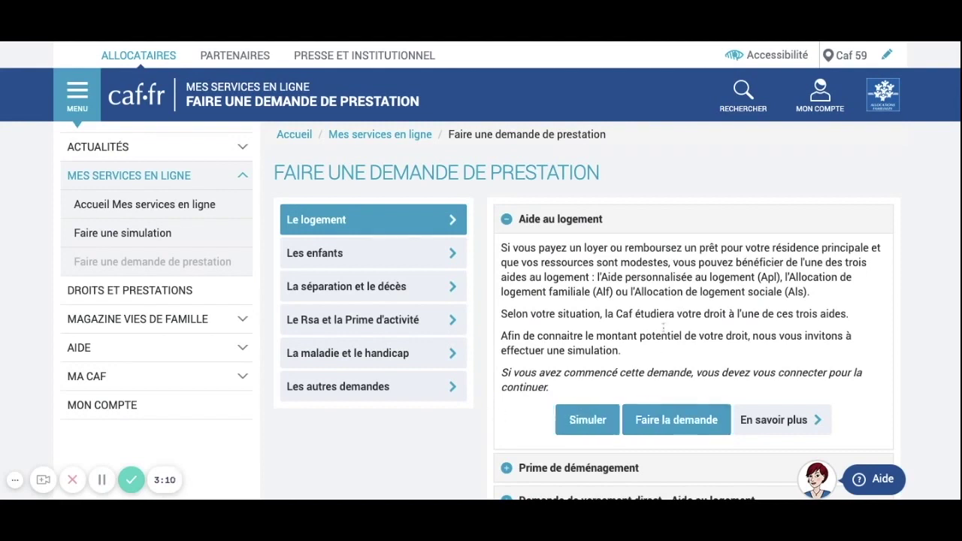
{"action": "left_click", "coordinate": [676, 419]}
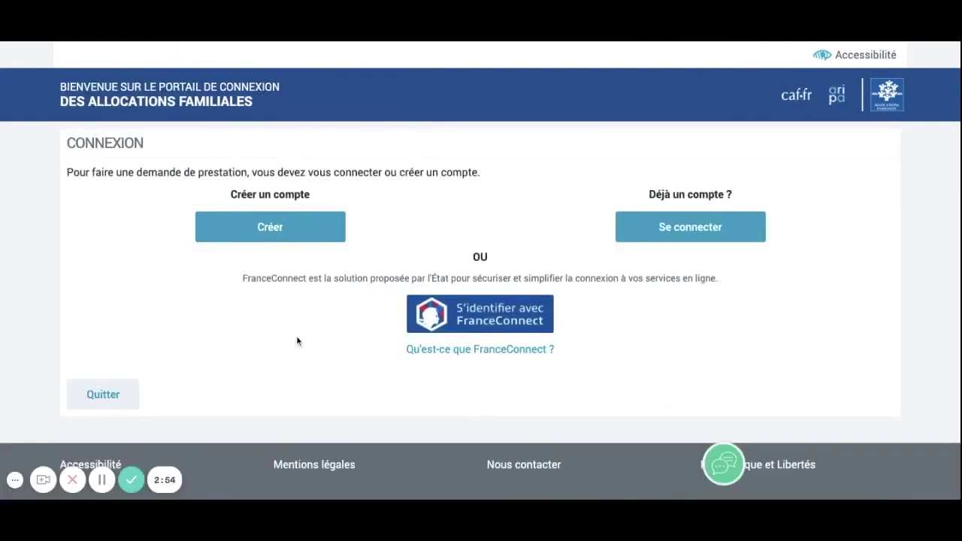
Choose Créer, then Commencer, and go through the État civil form down to the captcha.
{"action": "left_click", "coordinate": [249, 242]}
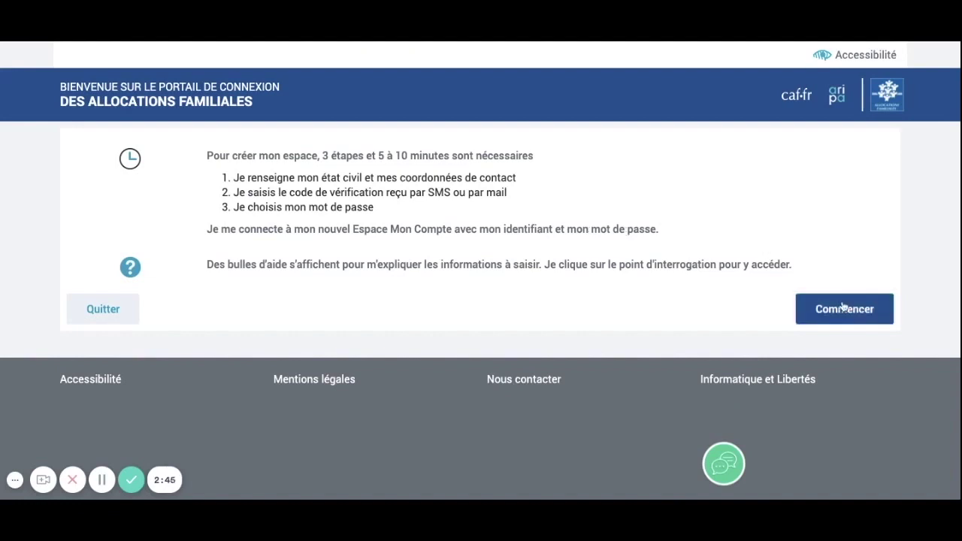
{"action": "left_click", "coordinate": [845, 307]}
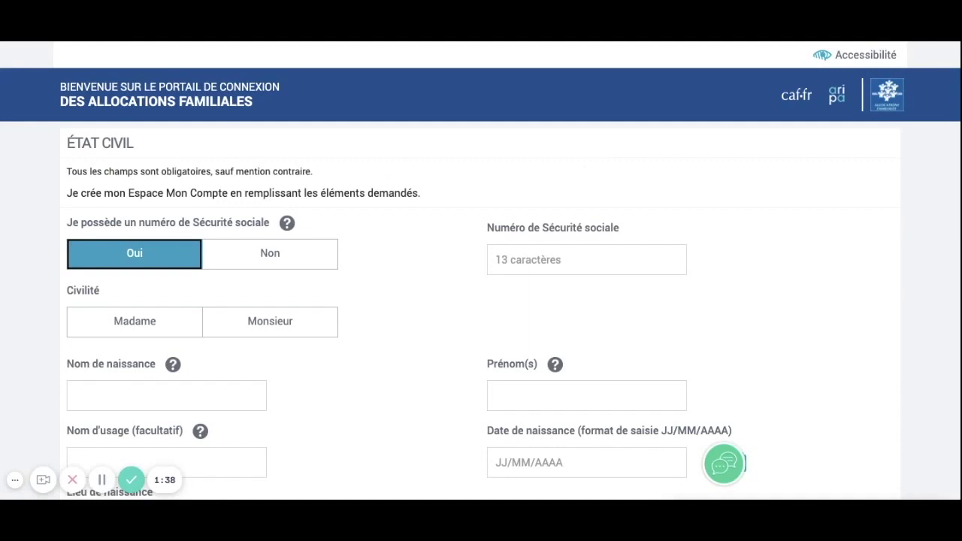
{"action": "scroll", "coordinate": [186, 343], "scroll_direction": "down", "scroll_amount": 1}
{"action": "scroll", "coordinate": [291, 347], "scroll_direction": "down", "scroll_amount": 3}
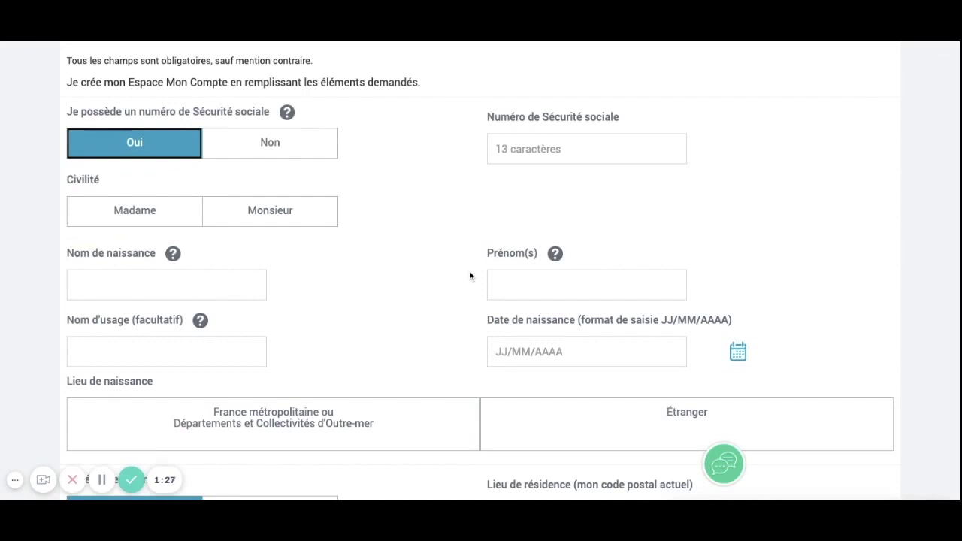
{"action": "scroll", "coordinate": [541, 276], "scroll_direction": "down", "scroll_amount": 1}
{"action": "scroll", "coordinate": [567, 304], "scroll_direction": "down", "scroll_amount": 3}
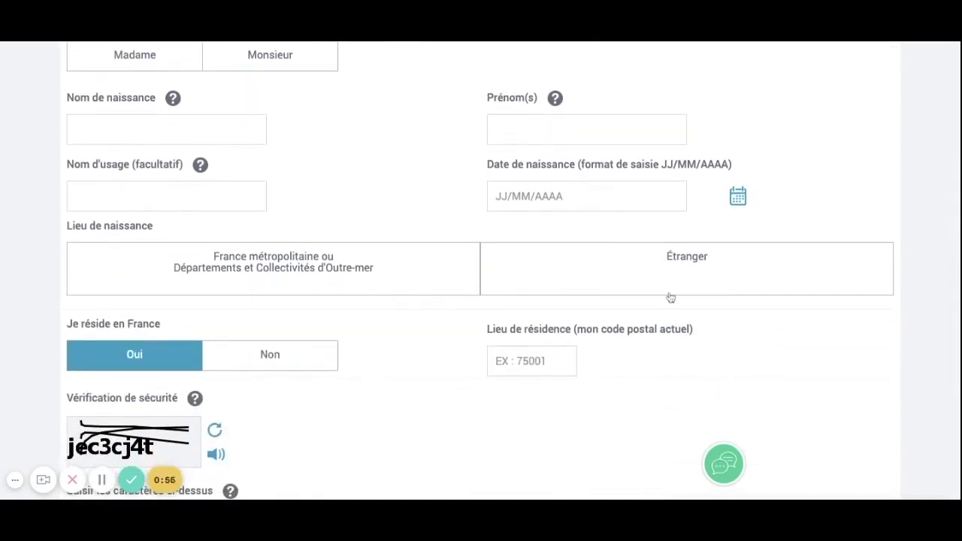
{"action": "scroll", "coordinate": [402, 381], "scroll_direction": "down", "scroll_amount": 2}
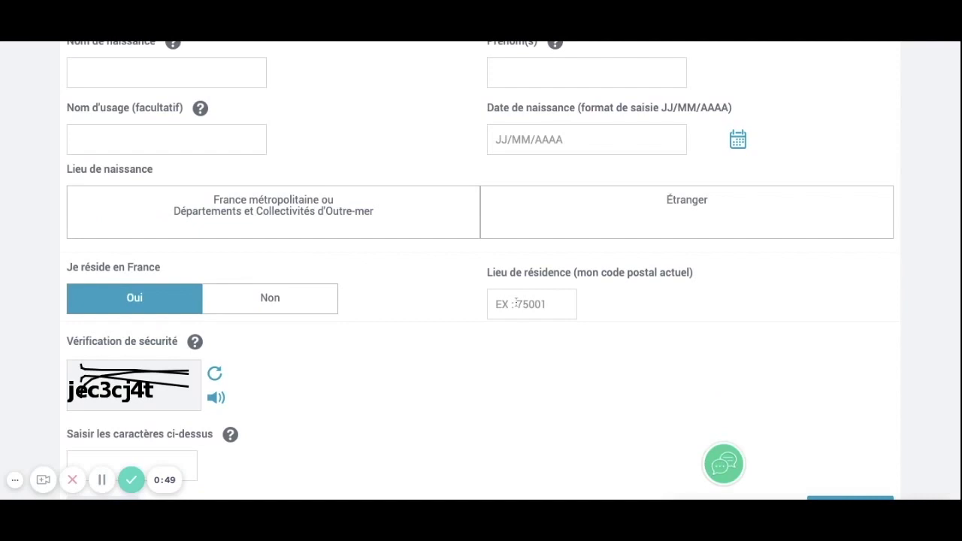
{"action": "scroll", "coordinate": [132, 413], "scroll_direction": "down", "scroll_amount": 1}
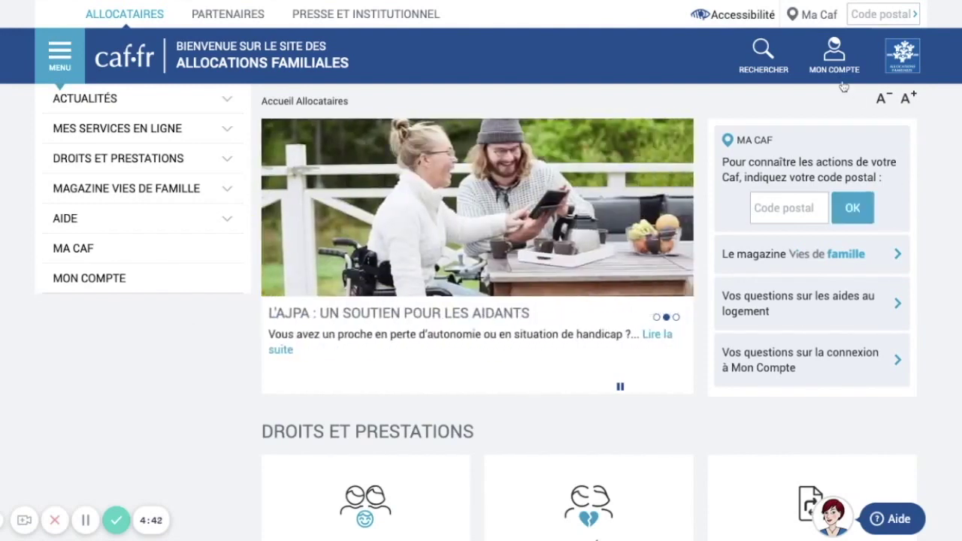
Sign in to MON COMPTE with the provisional identifier and the account password.
{"action": "left_click", "coordinate": [833, 60]}
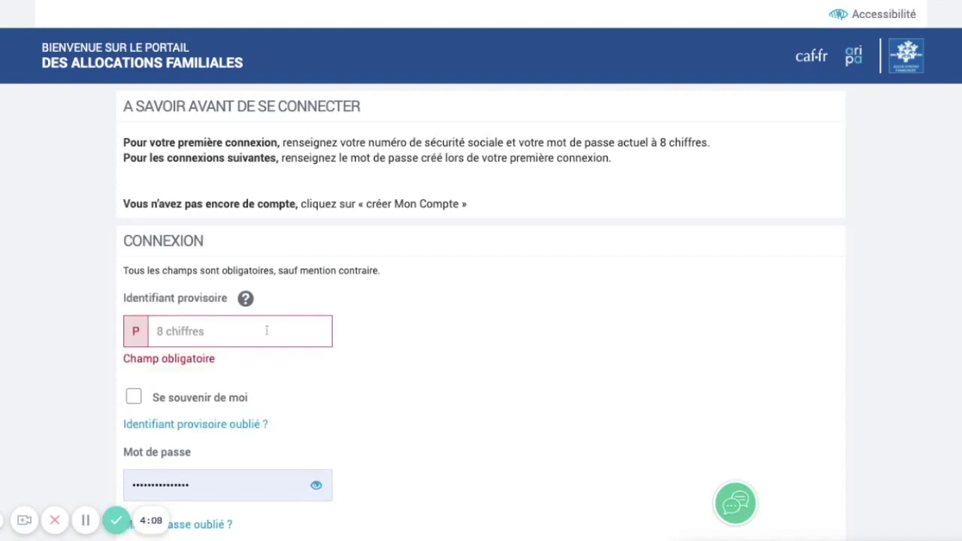
{"action": "left_click", "coordinate": [226, 331]}
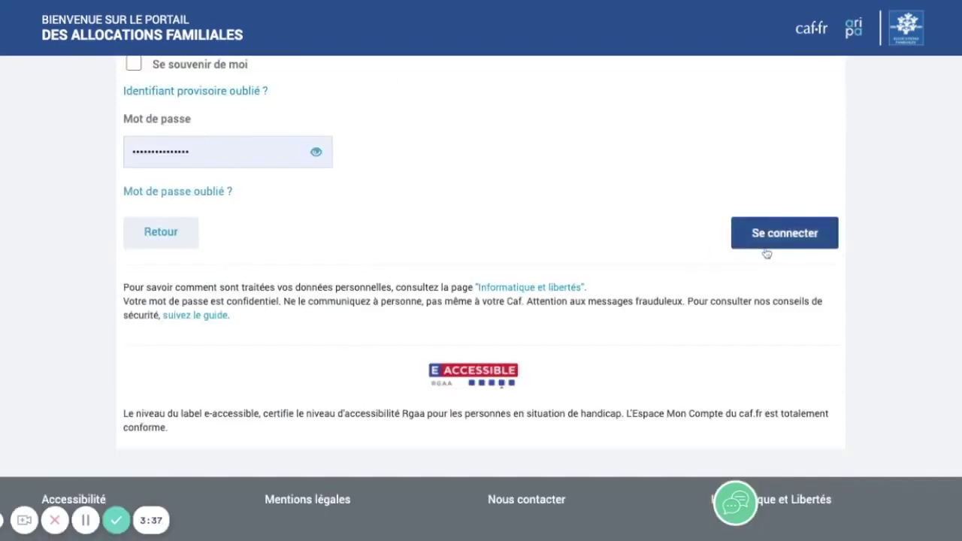
{"action": "left_click", "coordinate": [767, 254]}
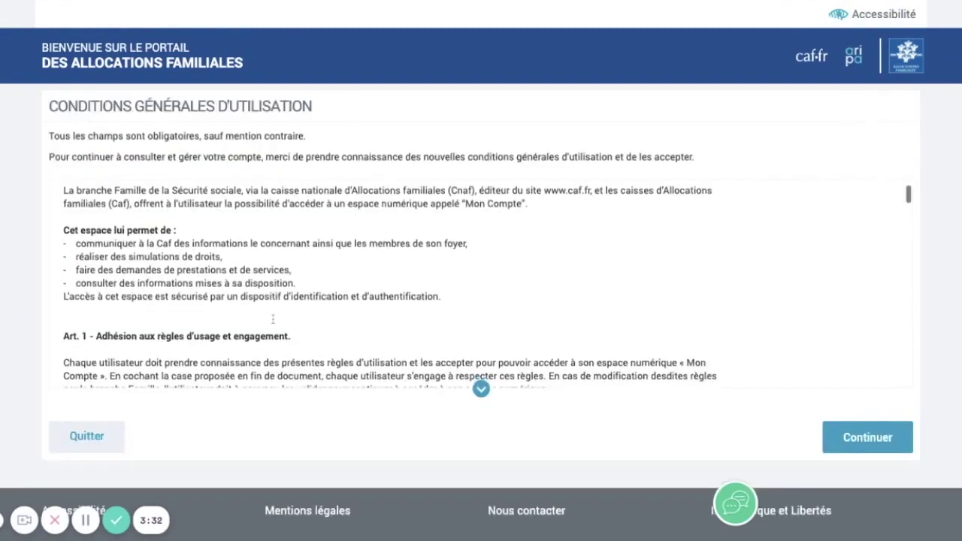
Accept the CGU terms of use and continue to the Mon Compte home page.
{"action": "scroll", "coordinate": [480, 285], "scroll_direction": "down", "scroll_amount": 10}
{"action": "scroll", "coordinate": [481, 285], "scroll_direction": "down", "scroll_amount": 10}
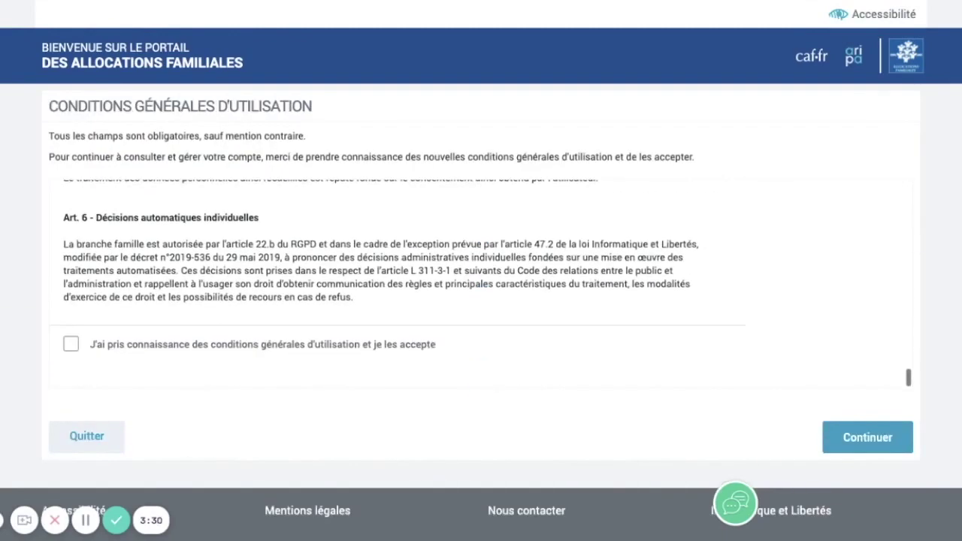
{"action": "left_click", "coordinate": [70, 345]}
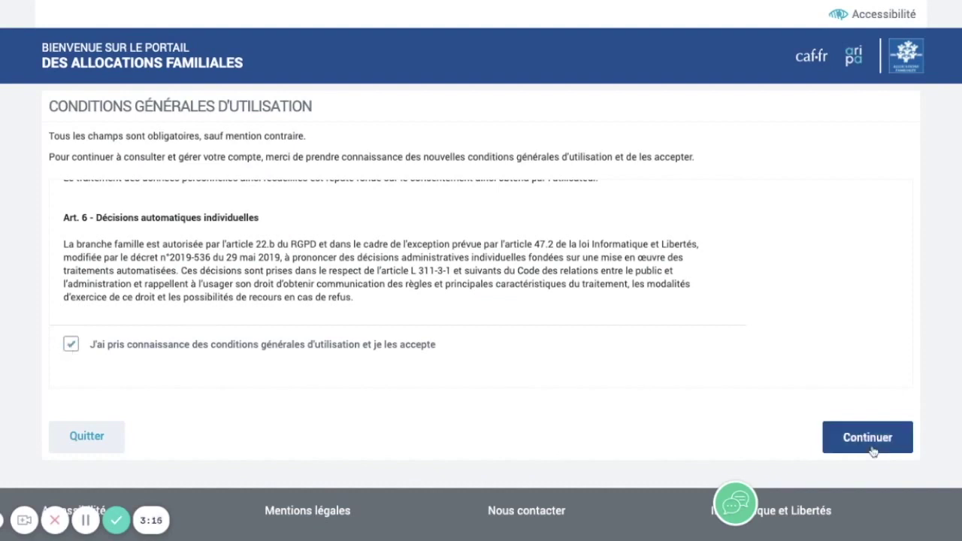
{"action": "left_click", "coordinate": [870, 443]}
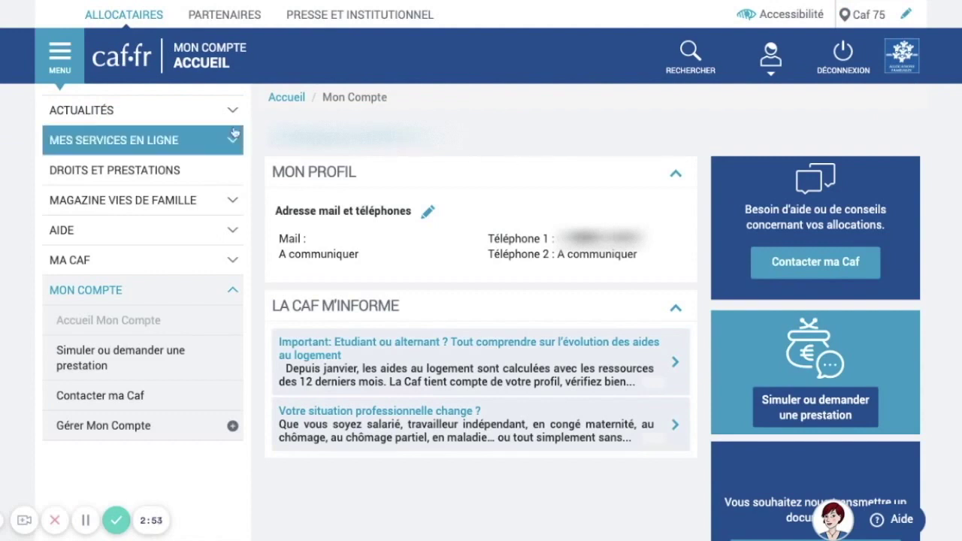
Open Faire une demande de prestation and start the aide au logement request.
{"action": "left_click", "coordinate": [187, 146]}
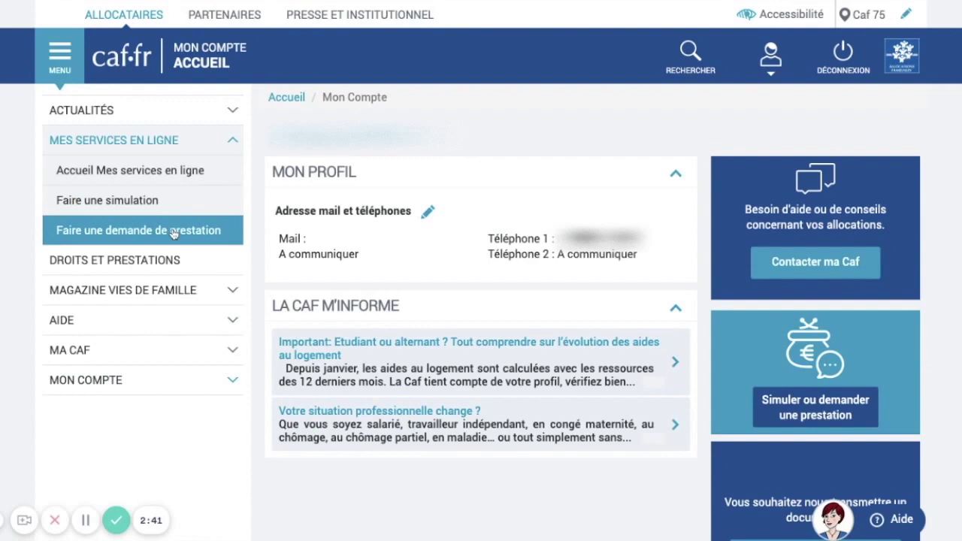
{"action": "left_click", "coordinate": [173, 231]}
{"action": "left_click", "coordinate": [683, 356]}
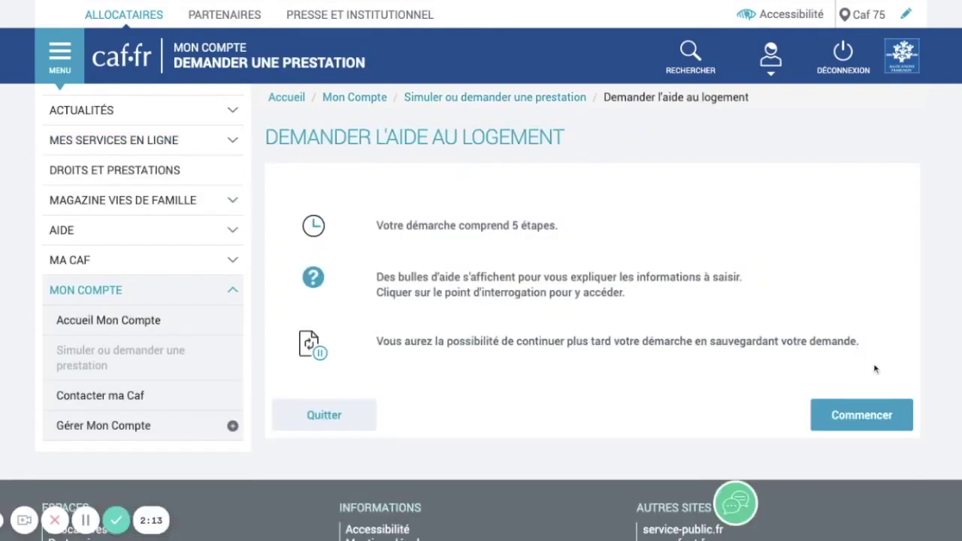
{"action": "left_click", "coordinate": [864, 414]}
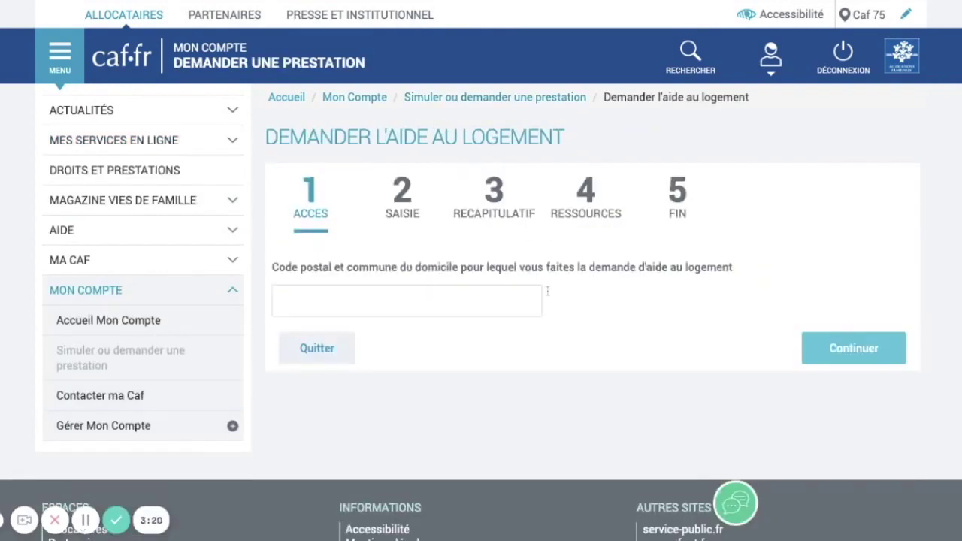
Enter postal code 59800 LILLE, student Oui, 0 other household members, and rent paid.
{"action": "left_click", "coordinate": [453, 300]}
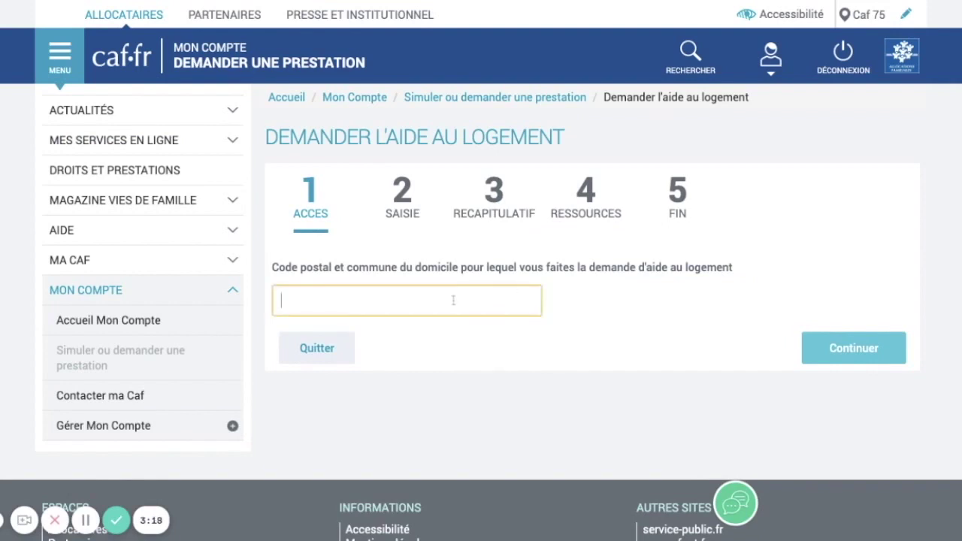
{"action": "type", "text": "598000 LILLE"}
{"action": "scroll", "coordinate": [414, 294], "scroll_direction": "down", "scroll_amount": 2}
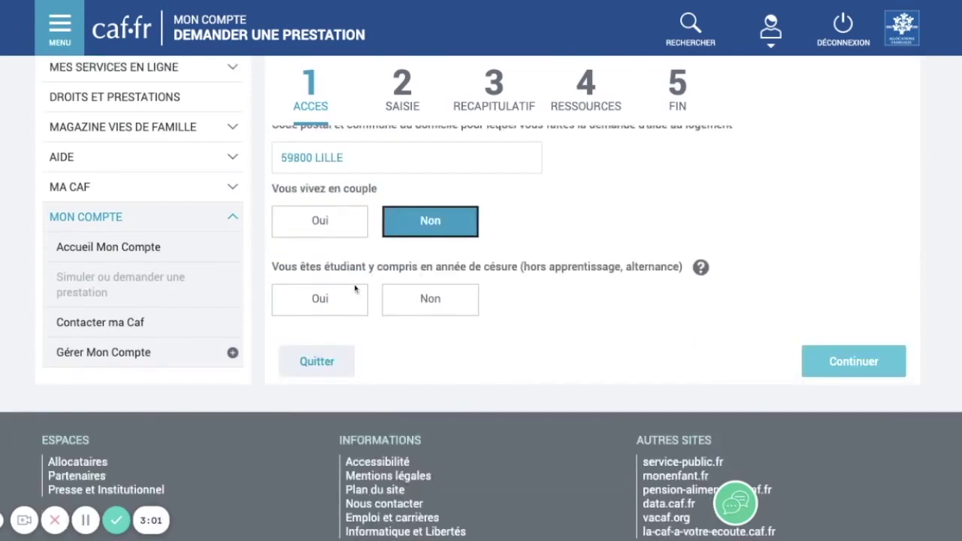
{"action": "left_click", "coordinate": [352, 301]}
{"action": "scroll", "coordinate": [350, 300], "scroll_direction": "down", "scroll_amount": 1}
{"action": "left_click", "coordinate": [337, 323]}
{"action": "type", "text": "0"}
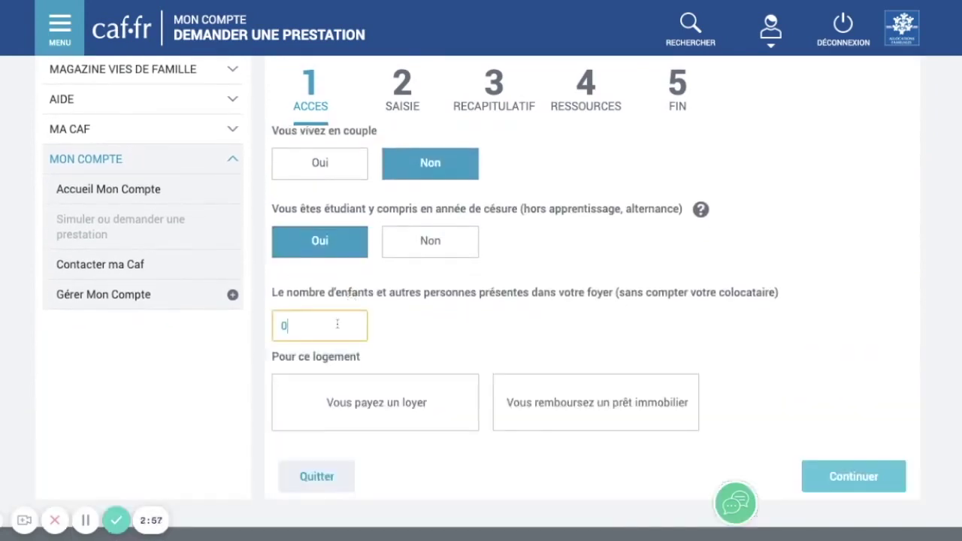
{"action": "scroll", "coordinate": [481, 300], "scroll_direction": "down", "scroll_amount": 1}
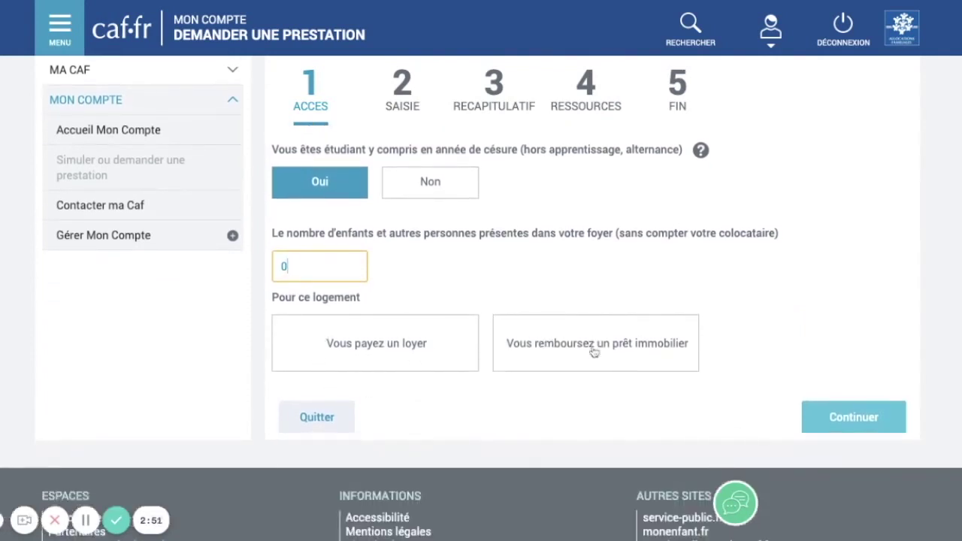
{"action": "left_click", "coordinate": [354, 345]}
{"action": "scroll", "coordinate": [399, 345], "scroll_direction": "down", "scroll_amount": 2}
Enter move-in date 01/09/2021 and answer Non to being tax-attached to parents.
{"action": "left_click", "coordinate": [374, 319]}
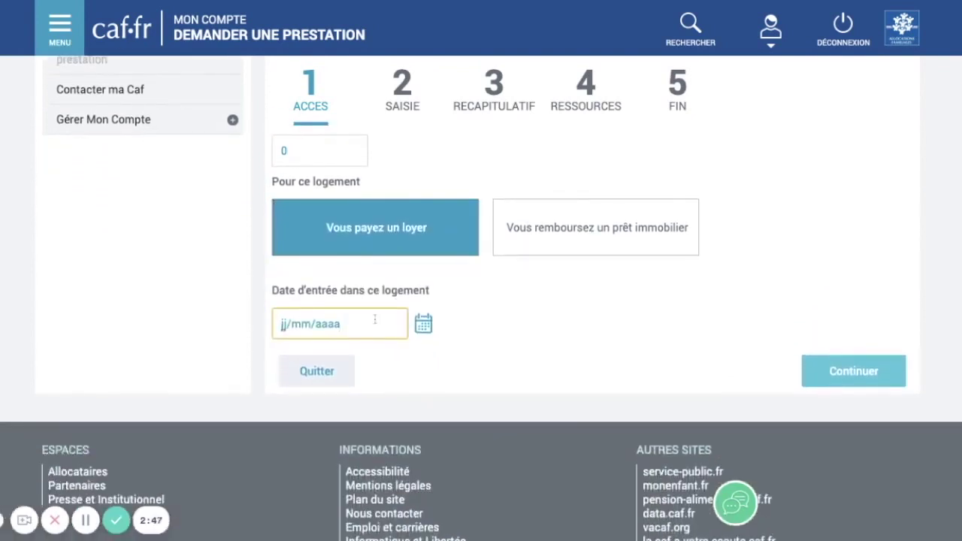
{"action": "type", "text": "01/09/2021"}
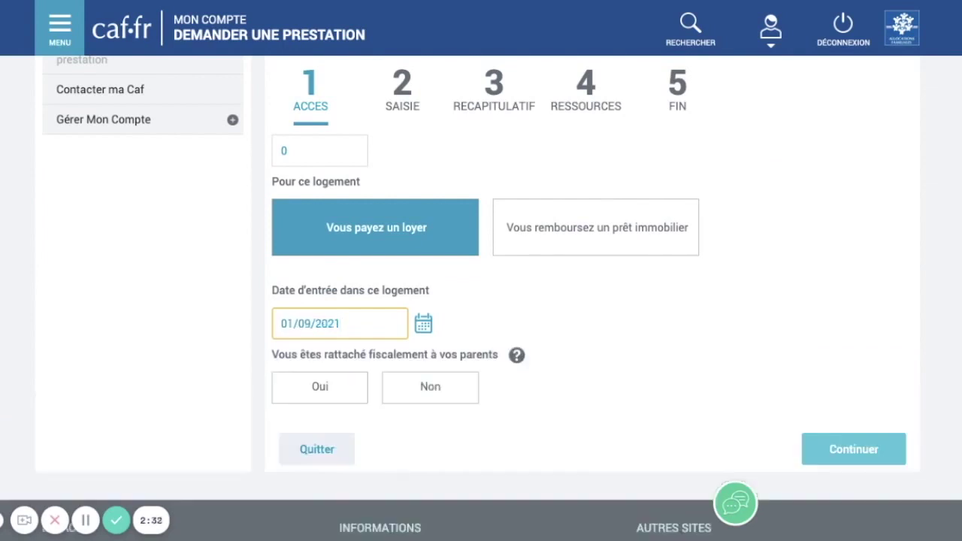
{"action": "left_click", "coordinate": [395, 386]}
{"action": "scroll", "coordinate": [394, 385], "scroll_direction": "down", "scroll_amount": 1}
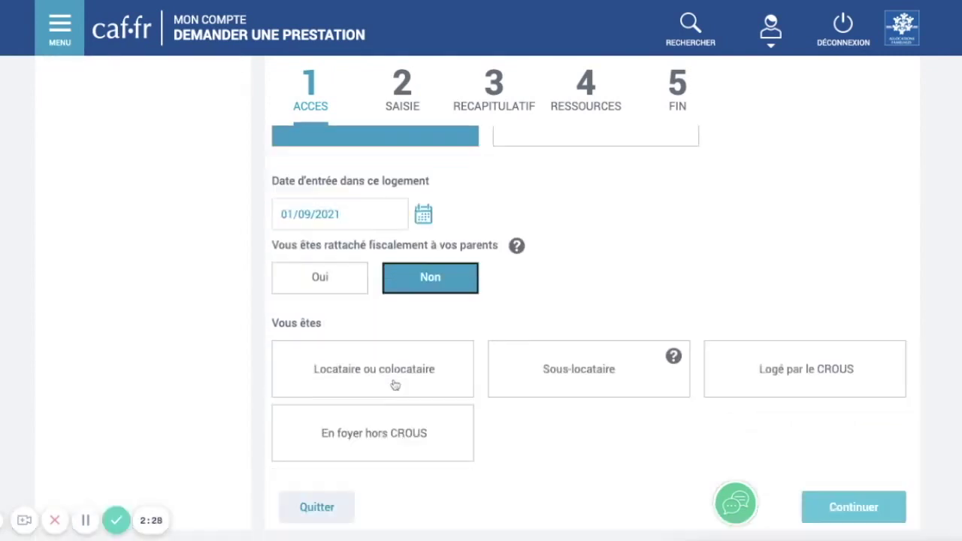
Declare tenant status, a home not owned by family and Vous-même as lease holder.
{"action": "left_click", "coordinate": [390, 349]}
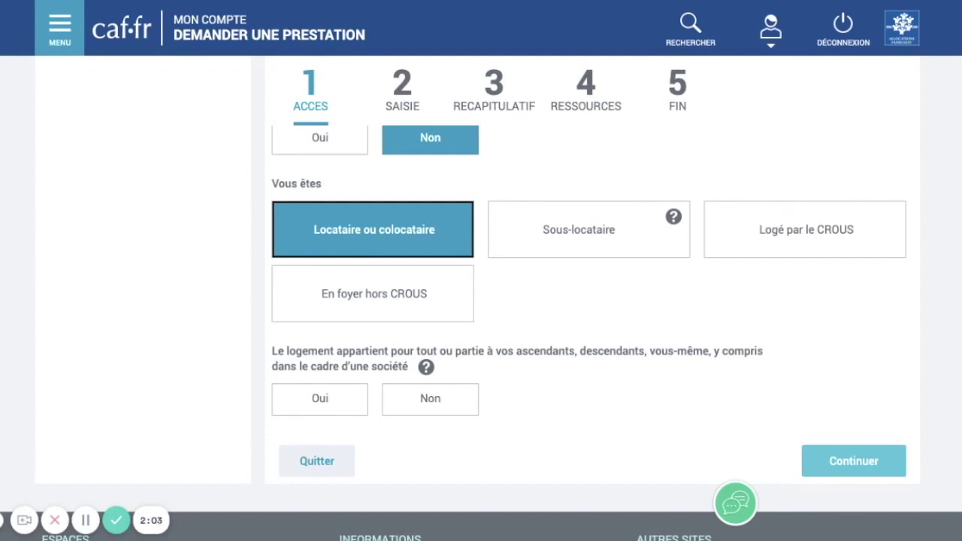
{"action": "left_click", "coordinate": [398, 408]}
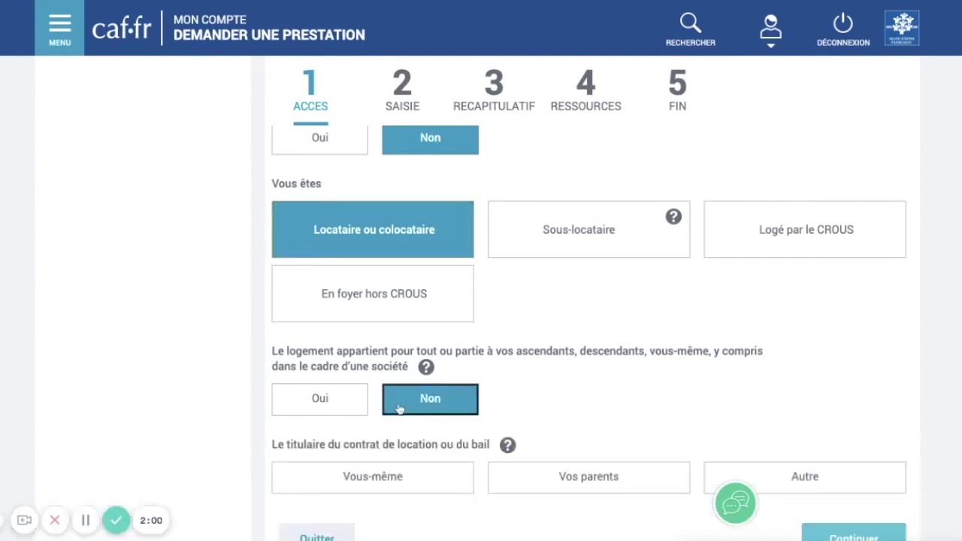
{"action": "scroll", "coordinate": [589, 336], "scroll_direction": "down", "scroll_amount": 2}
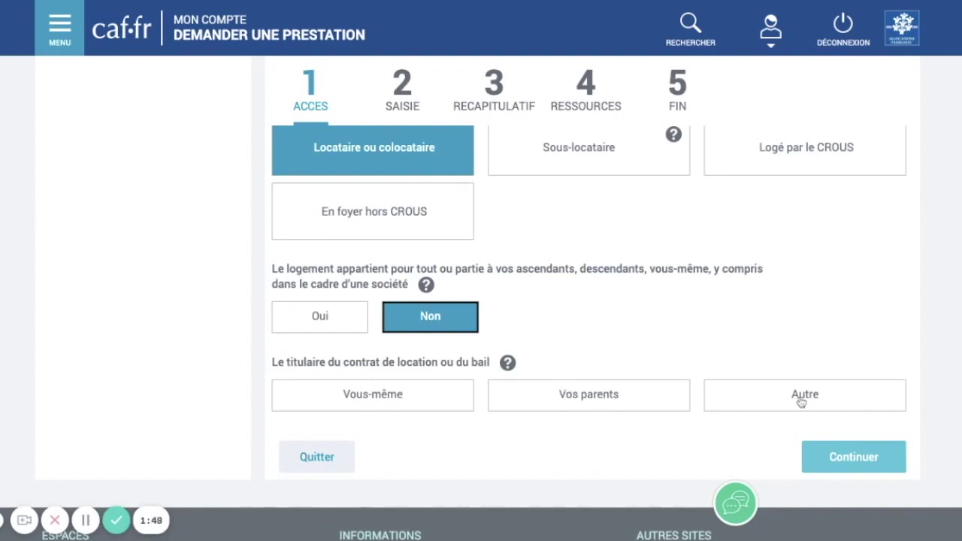
{"action": "left_click", "coordinate": [374, 396]}
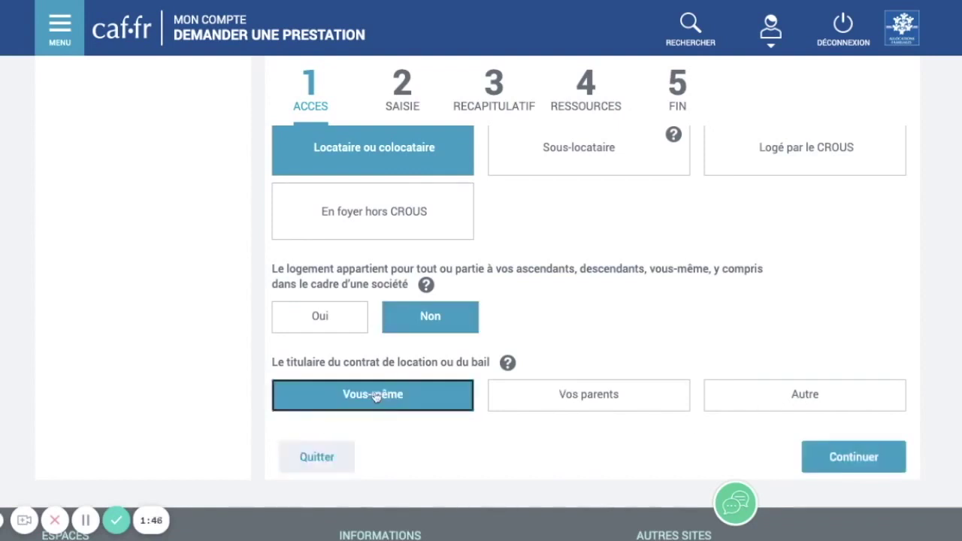
{"action": "left_click", "coordinate": [853, 457]}
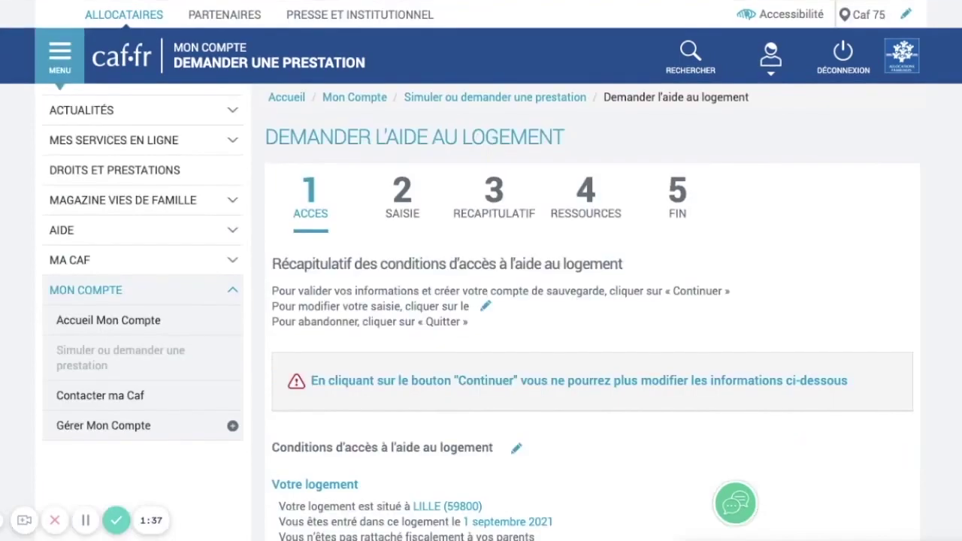
Validate the access recap and proceed to step 2, Saisie, with its document list.
{"action": "scroll", "coordinate": [481, 301], "scroll_direction": "down", "scroll_amount": 1}
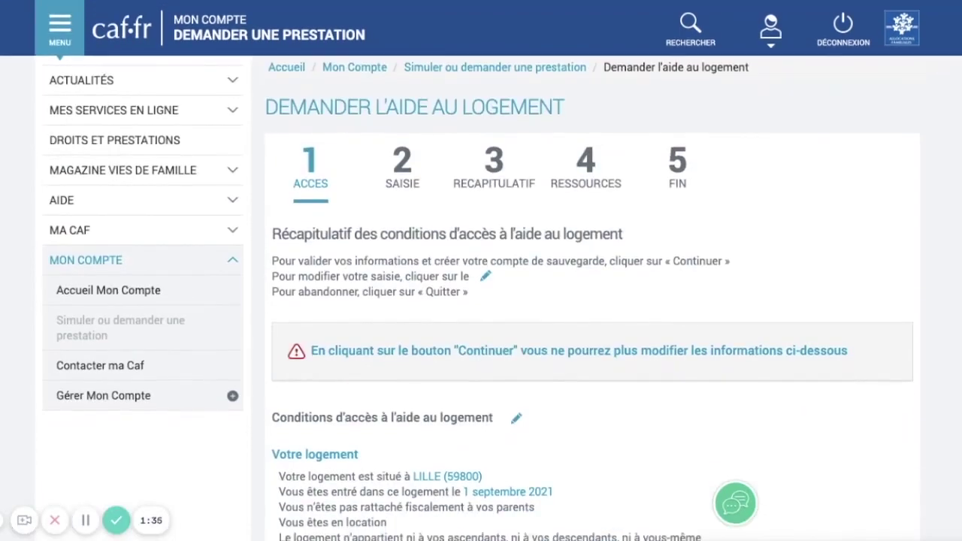
{"action": "scroll", "coordinate": [481, 300], "scroll_direction": "down", "scroll_amount": 4}
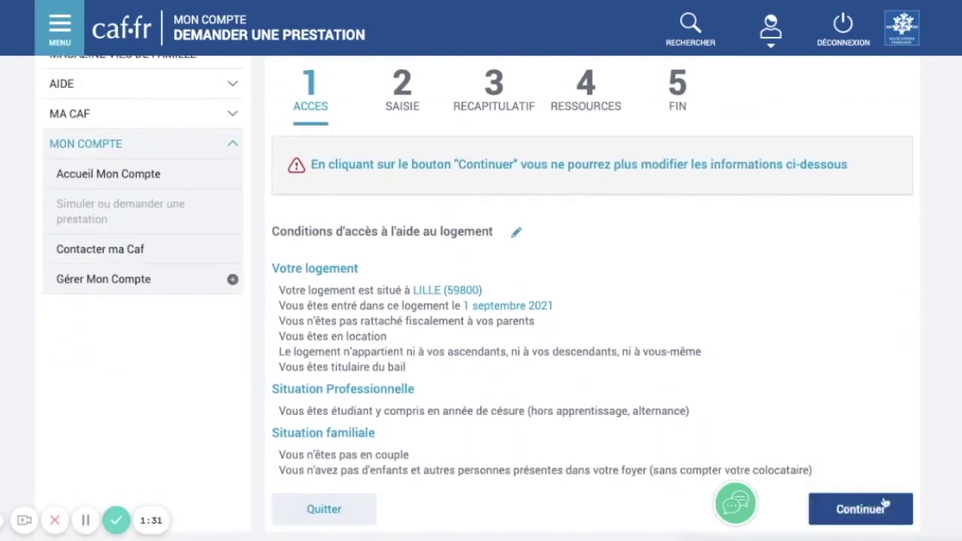
{"action": "left_click", "coordinate": [879, 509]}
{"action": "scroll", "coordinate": [879, 510], "scroll_direction": "down", "scroll_amount": 2}
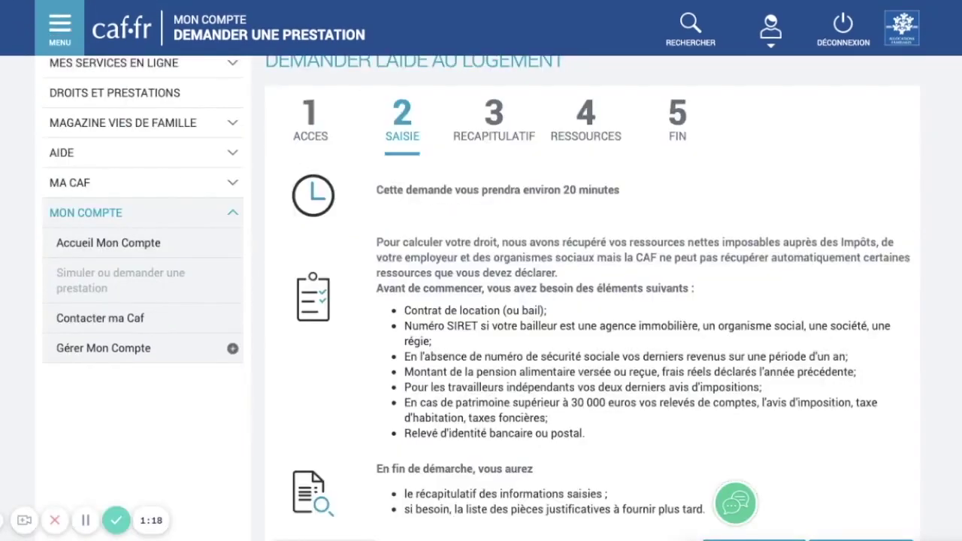
{"action": "scroll", "coordinate": [481, 301], "scroll_direction": "down", "scroll_amount": 4}
Continue past the Saisie introduction page to the Situation familiale form.
{"action": "left_click", "coordinate": [863, 284]}
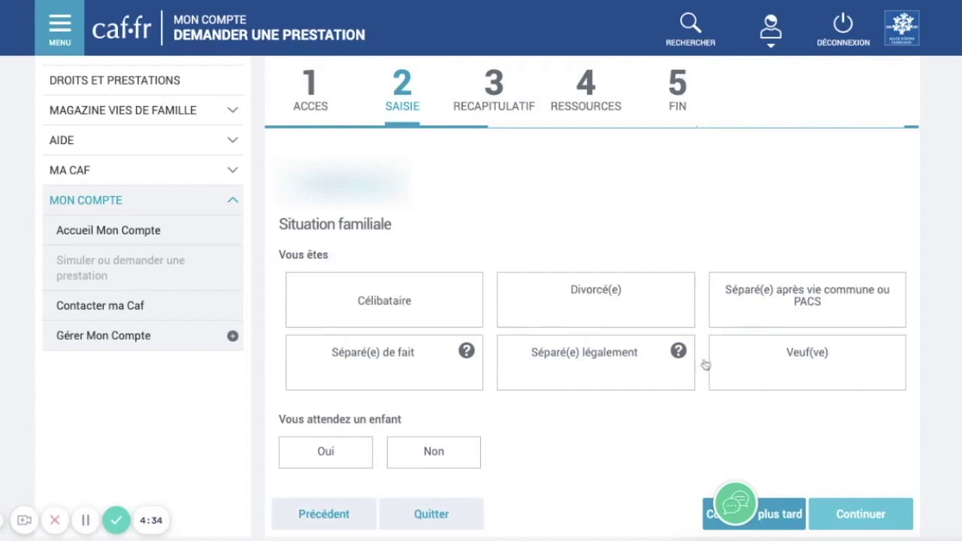
Select Célibataire and answer Non to expecting a child.
{"action": "left_click", "coordinate": [389, 294]}
{"action": "scroll", "coordinate": [391, 294], "scroll_direction": "down", "scroll_amount": 2}
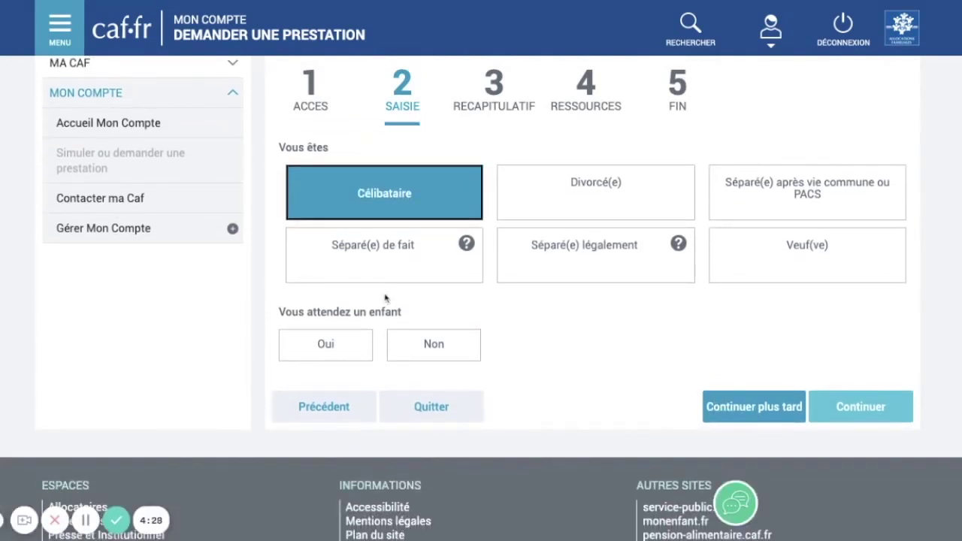
{"action": "left_click", "coordinate": [435, 345]}
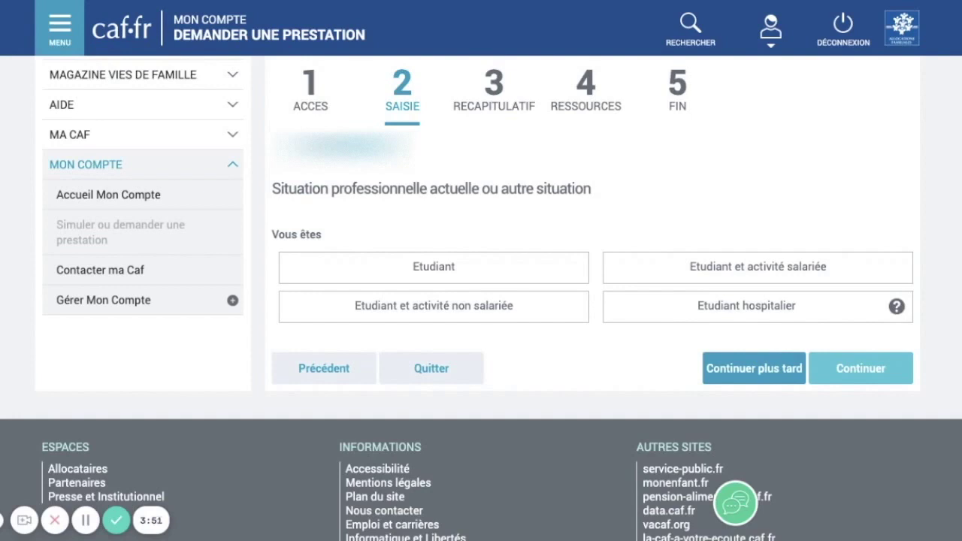
Select Etudiant as professional situation and answer Non to being a scholarship student.
{"action": "left_click", "coordinate": [536, 270]}
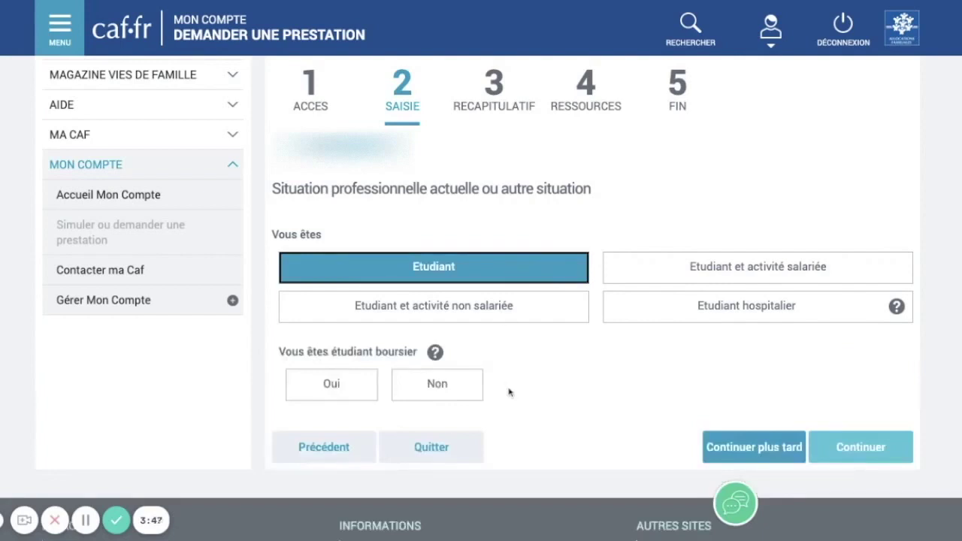
{"action": "left_click", "coordinate": [459, 386]}
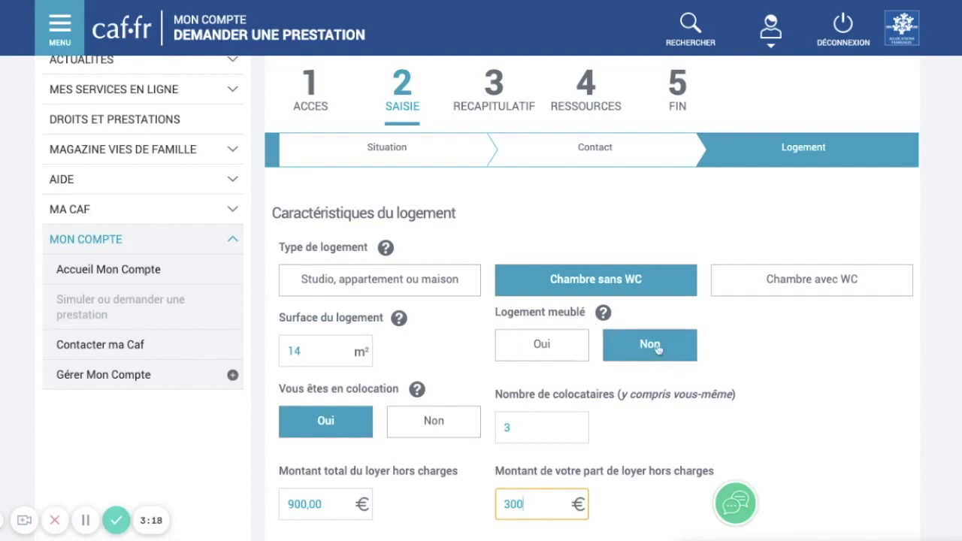
Mark the room furnished, with rent share 300,00 €, lease start 01/09/2021 and decent housing.
{"action": "left_click", "coordinate": [573, 342]}
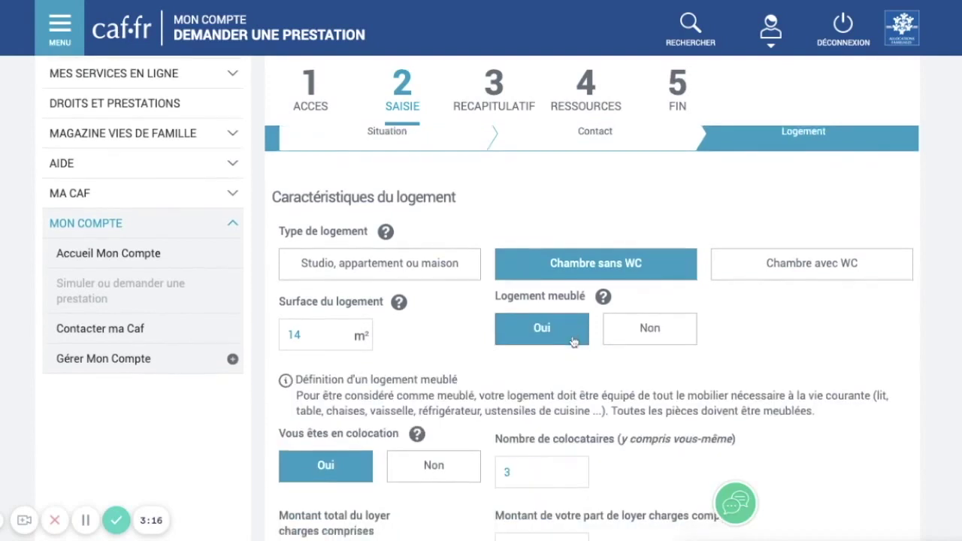
{"action": "scroll", "coordinate": [572, 342], "scroll_direction": "down", "scroll_amount": 2}
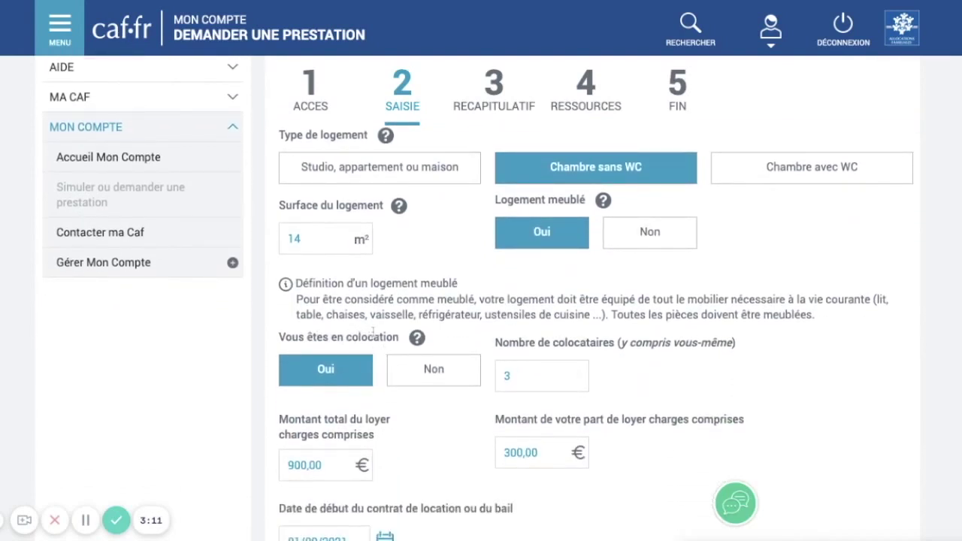
{"action": "scroll", "coordinate": [547, 368], "scroll_direction": "down", "scroll_amount": 1}
{"action": "scroll", "coordinate": [547, 368], "scroll_direction": "down", "scroll_amount": 1}
{"action": "scroll", "coordinate": [547, 368], "scroll_direction": "down", "scroll_amount": 1}
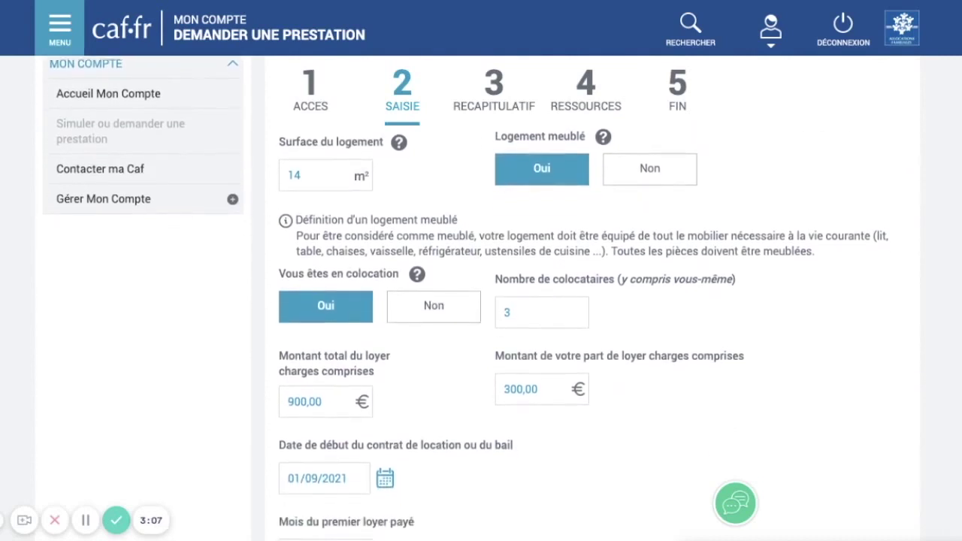
{"action": "scroll", "coordinate": [548, 293], "scroll_direction": "down", "scroll_amount": 1}
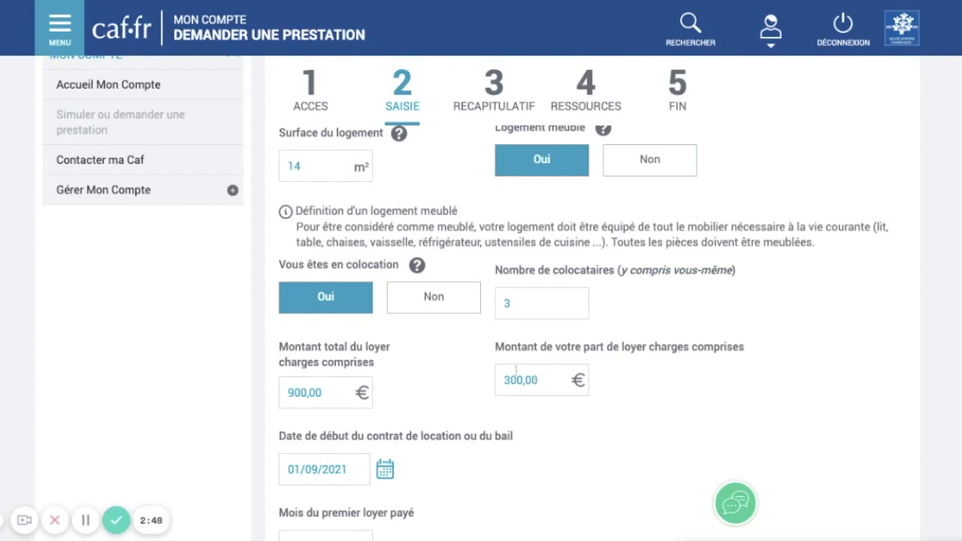
{"action": "scroll", "coordinate": [538, 369], "scroll_direction": "down", "scroll_amount": 1}
{"action": "scroll", "coordinate": [539, 370], "scroll_direction": "down", "scroll_amount": 1}
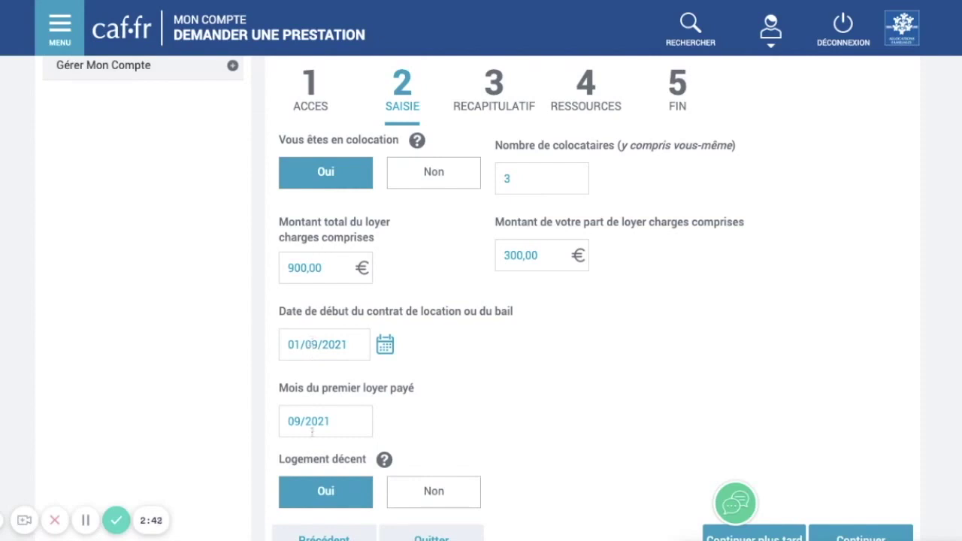
{"action": "scroll", "coordinate": [323, 376], "scroll_direction": "down", "scroll_amount": 1}
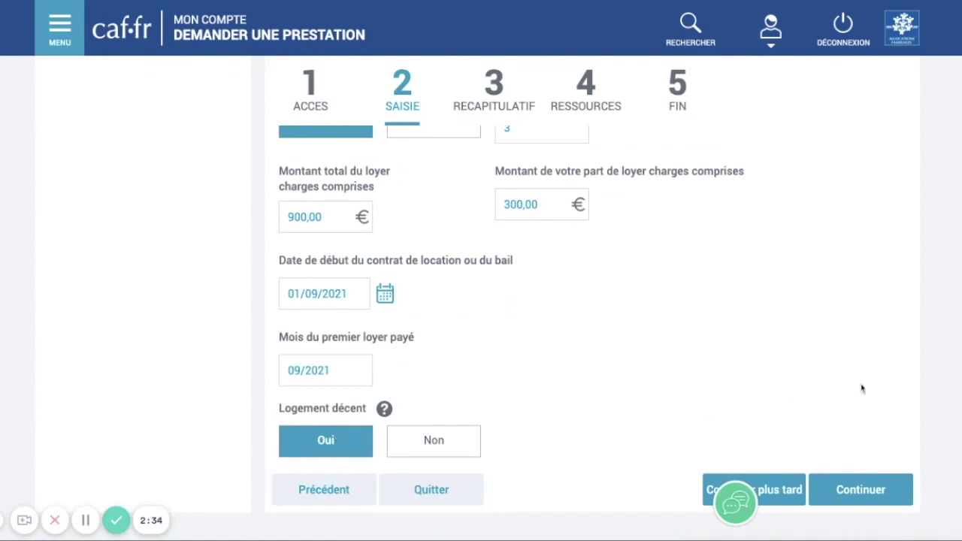
{"action": "left_click", "coordinate": [868, 489]}
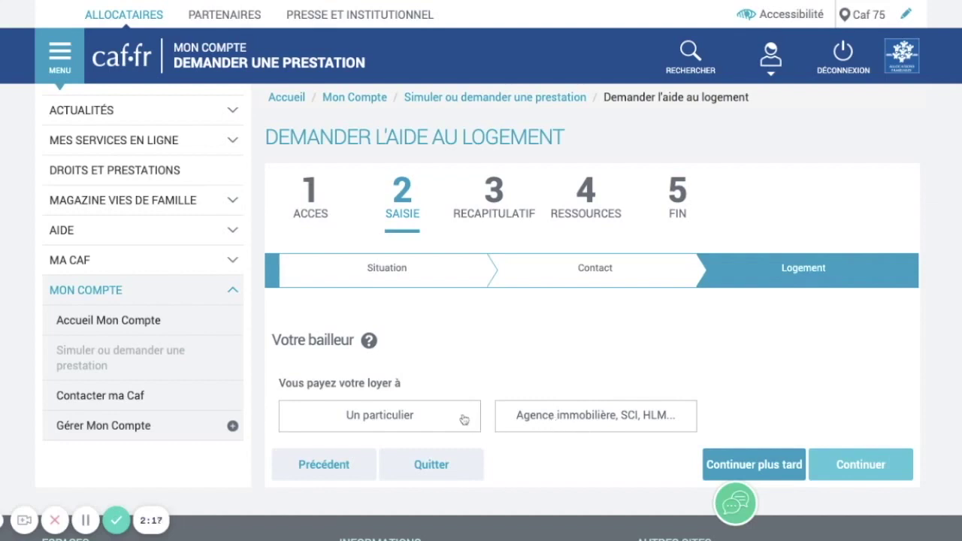
{"action": "left_click", "coordinate": [504, 417]}
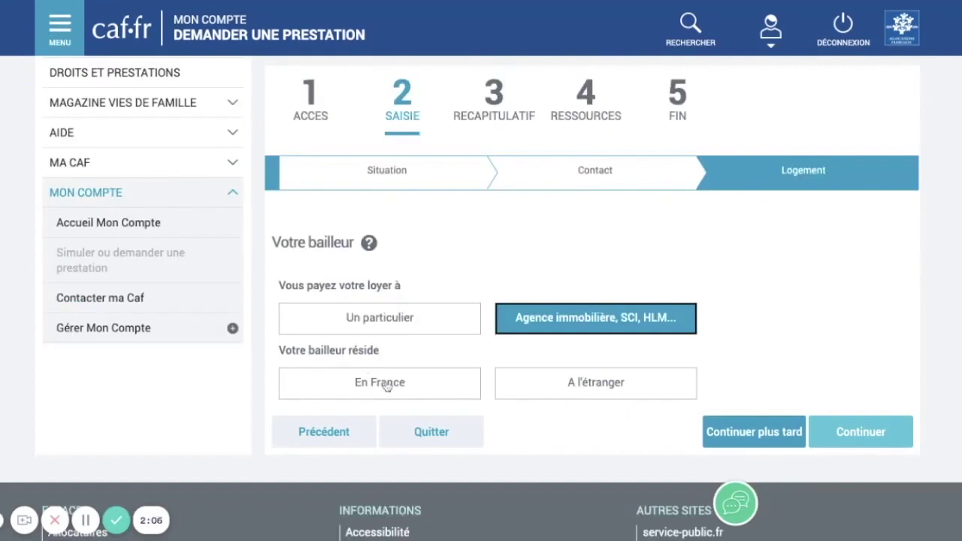
{"action": "left_click", "coordinate": [401, 380]}
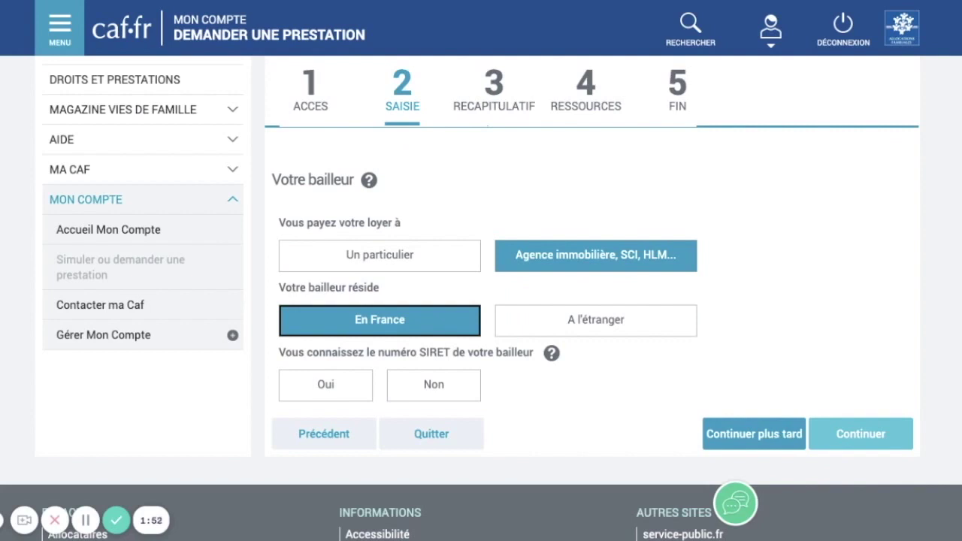
{"action": "left_click", "coordinate": [338, 389]}
{"action": "scroll", "coordinate": [335, 391], "scroll_direction": "down", "scroll_amount": 2}
{"action": "left_click", "coordinate": [333, 393]}
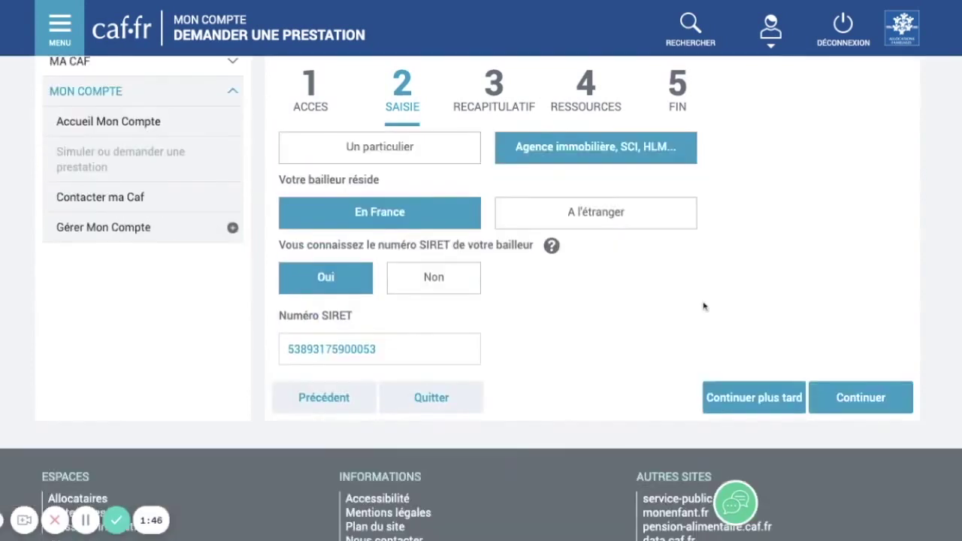
{"action": "left_click", "coordinate": [848, 399]}
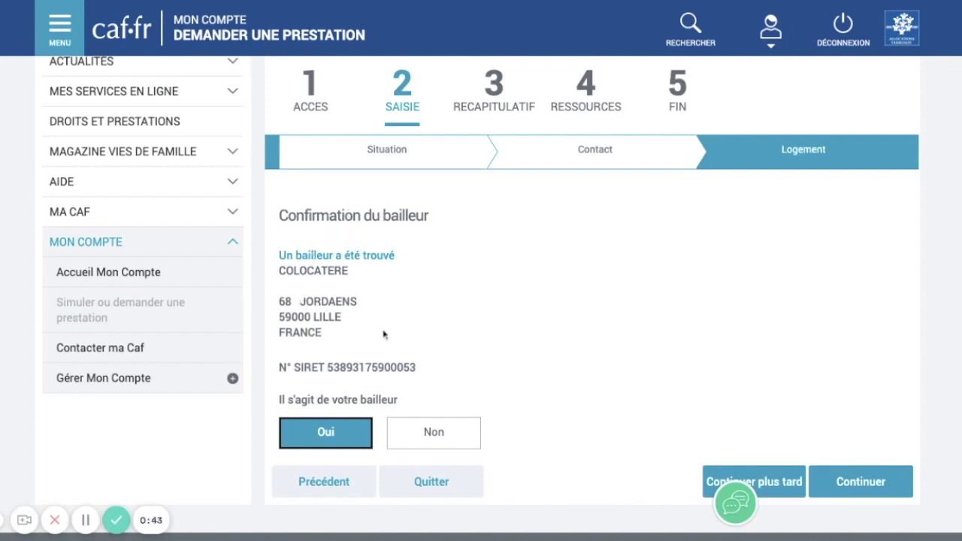
Accept the found landlord and answer Non to having a second home for an internship.
{"action": "left_click", "coordinate": [856, 482]}
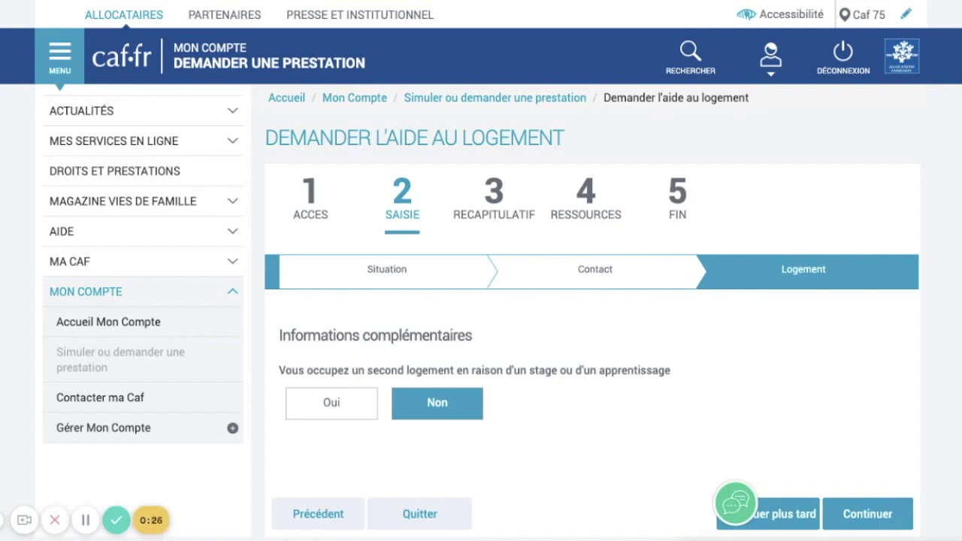
{"action": "scroll", "coordinate": [432, 389], "scroll_direction": "down", "scroll_amount": 1}
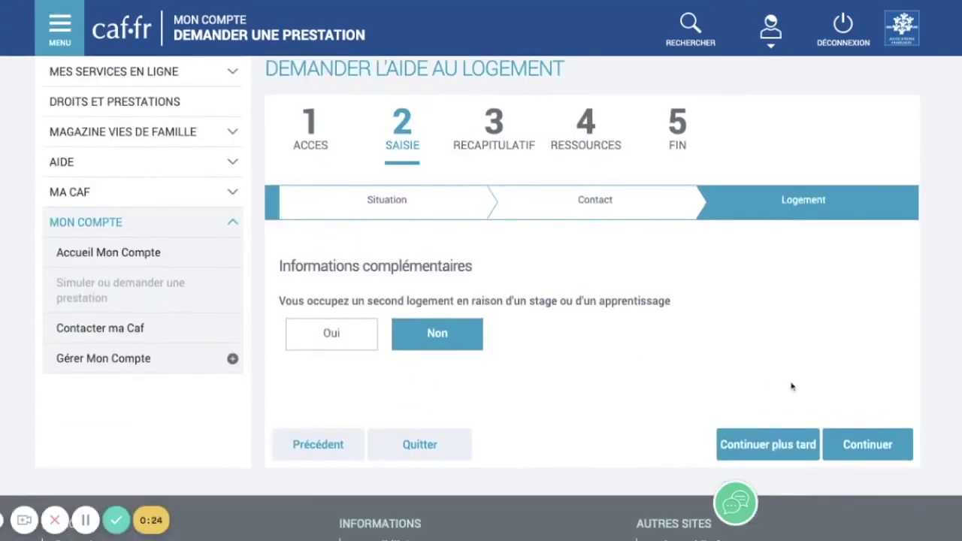
{"action": "left_click", "coordinate": [851, 441]}
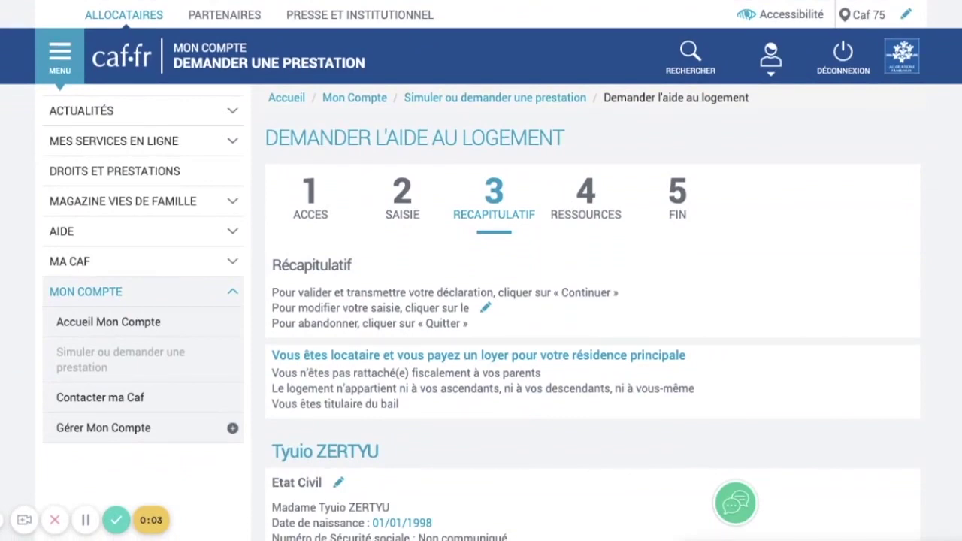
Validate the Récapitulatif summary so the request is saved until 25 novembre 2021.
{"action": "scroll", "coordinate": [854, 236], "scroll_direction": "down", "scroll_amount": 10}
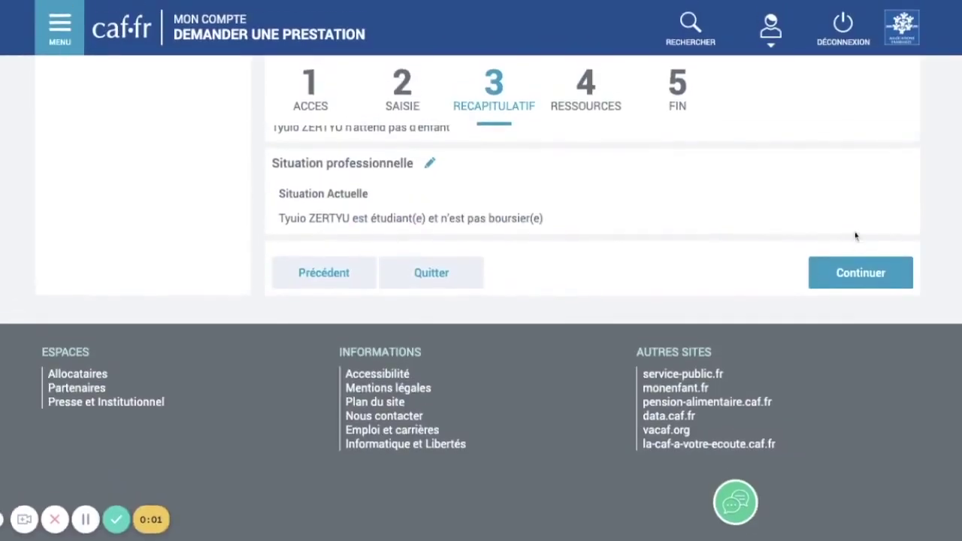
{"action": "left_click", "coordinate": [855, 272]}
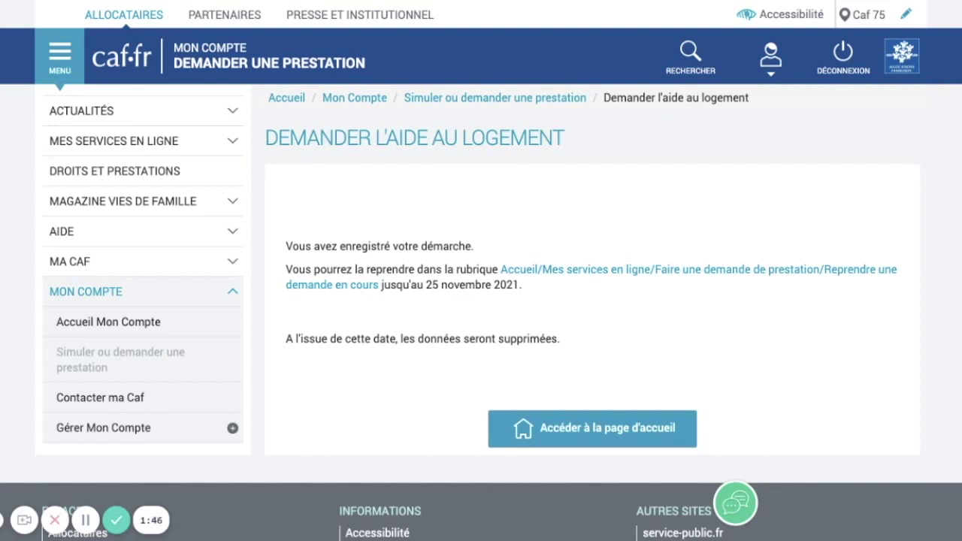
Expand MES SERVICES EN LIGNE in the left site menu.
{"action": "left_click", "coordinate": [201, 147]}
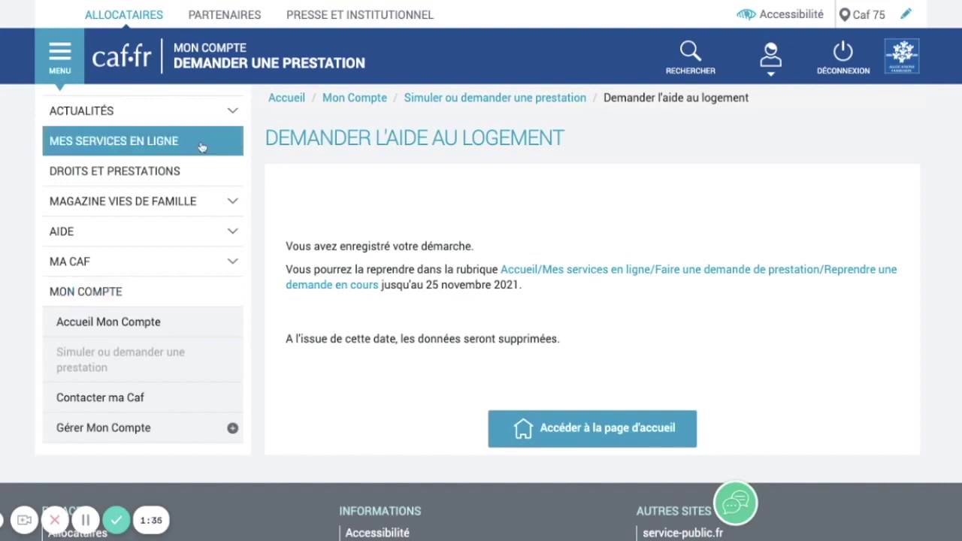